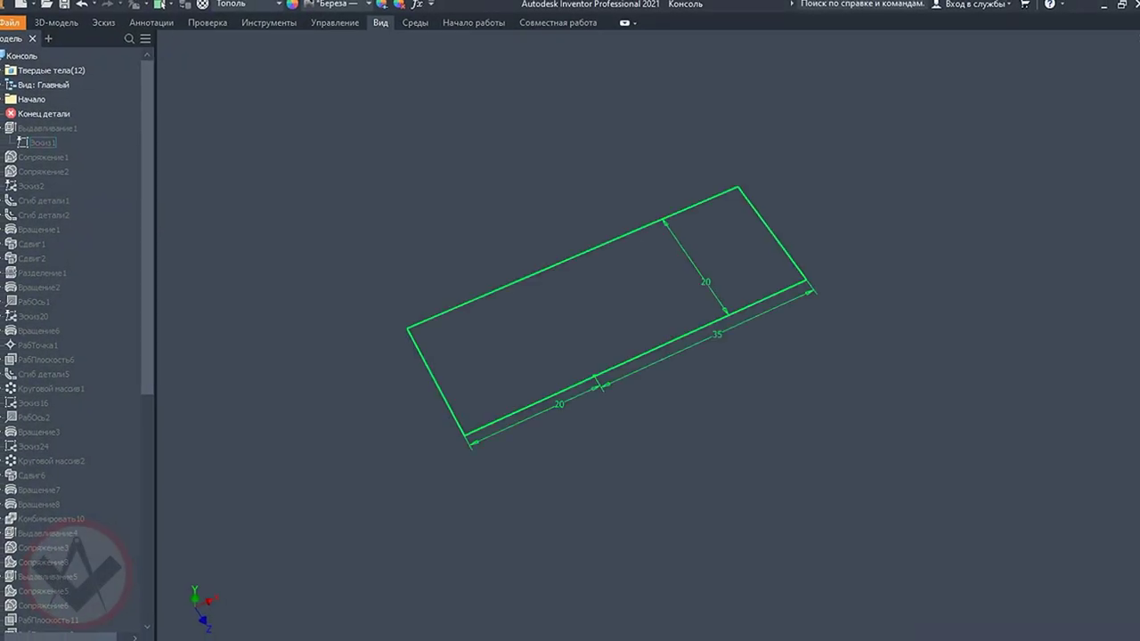
Step: Review the base block extrusion and the two fillets that round and hollow its end
{"action": "left_click", "coordinate": [50, 144]}
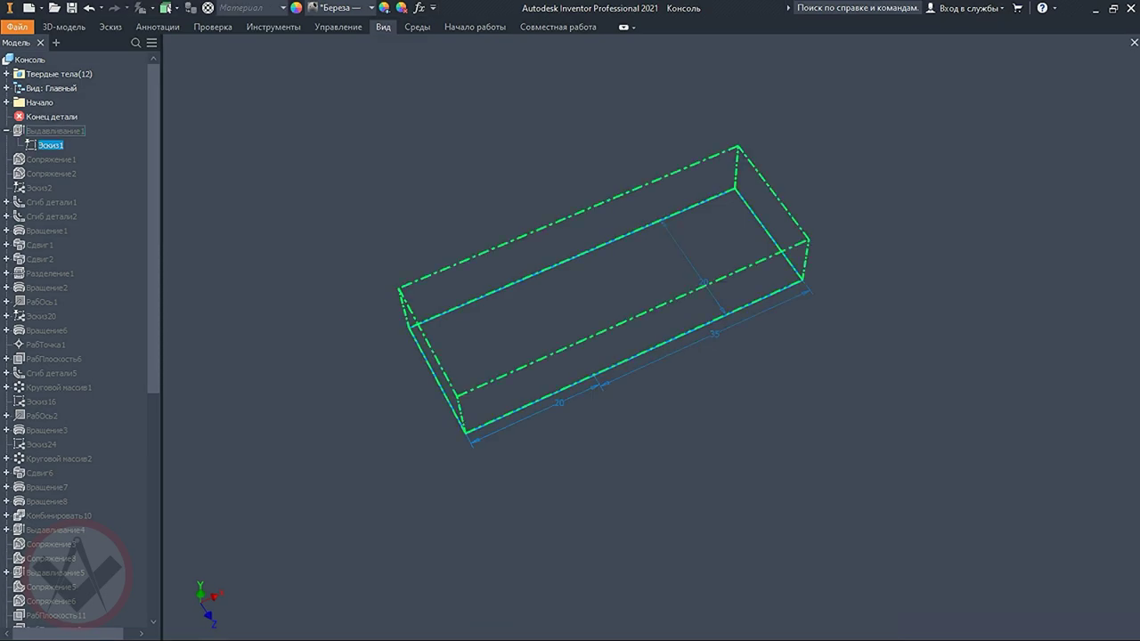
{"action": "double_click", "coordinate": [55, 130]}
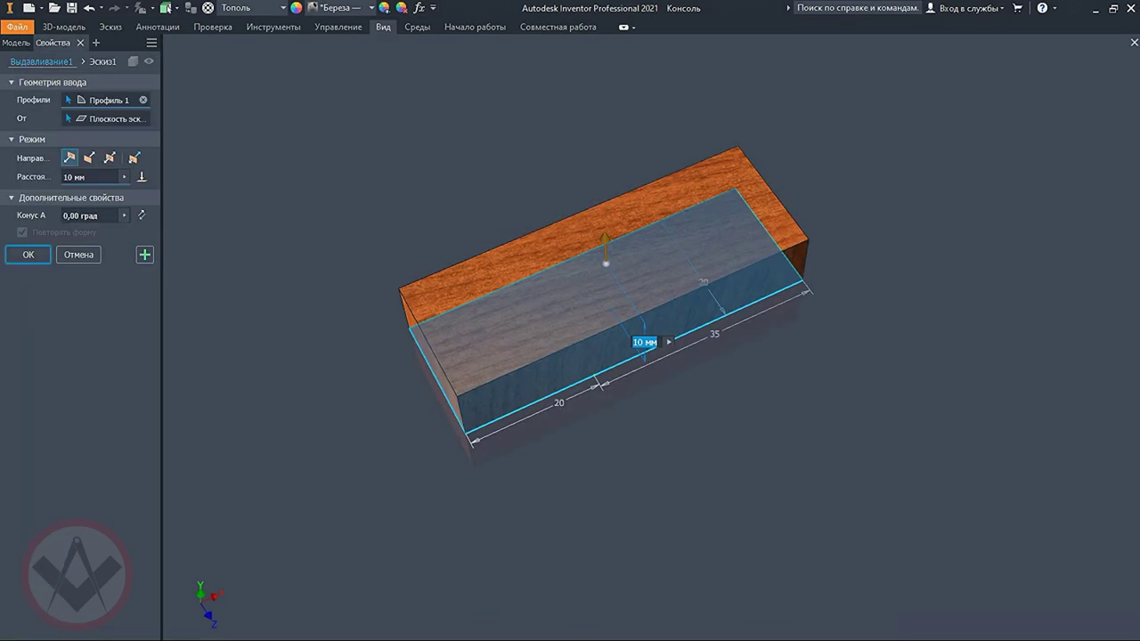
{"action": "key", "text": "Return"}
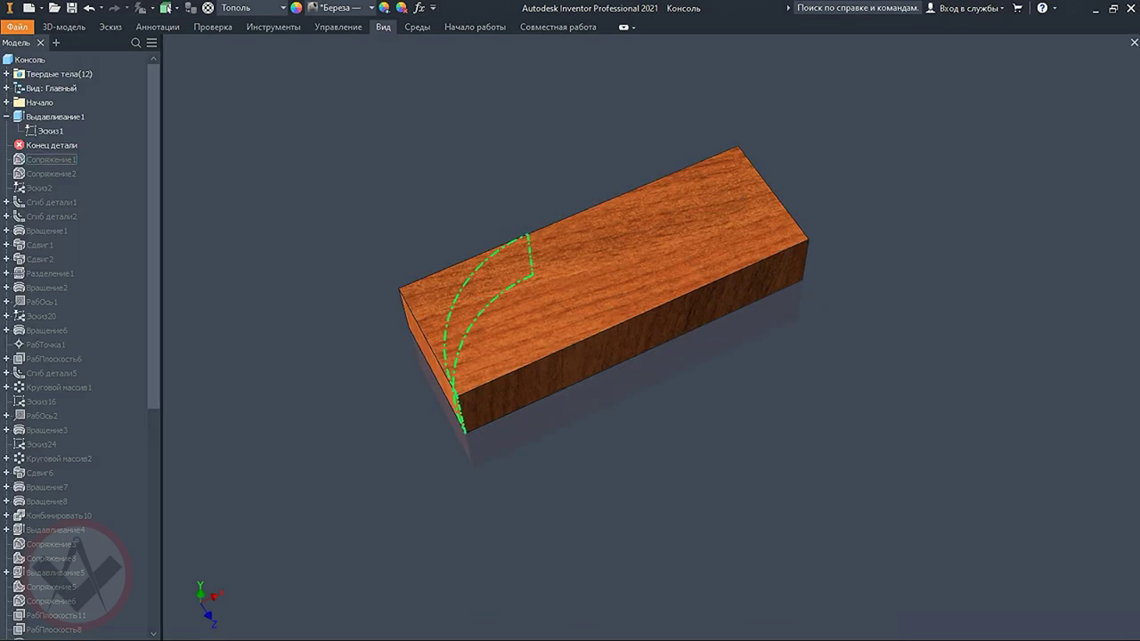
{"action": "key", "text": "Return"}
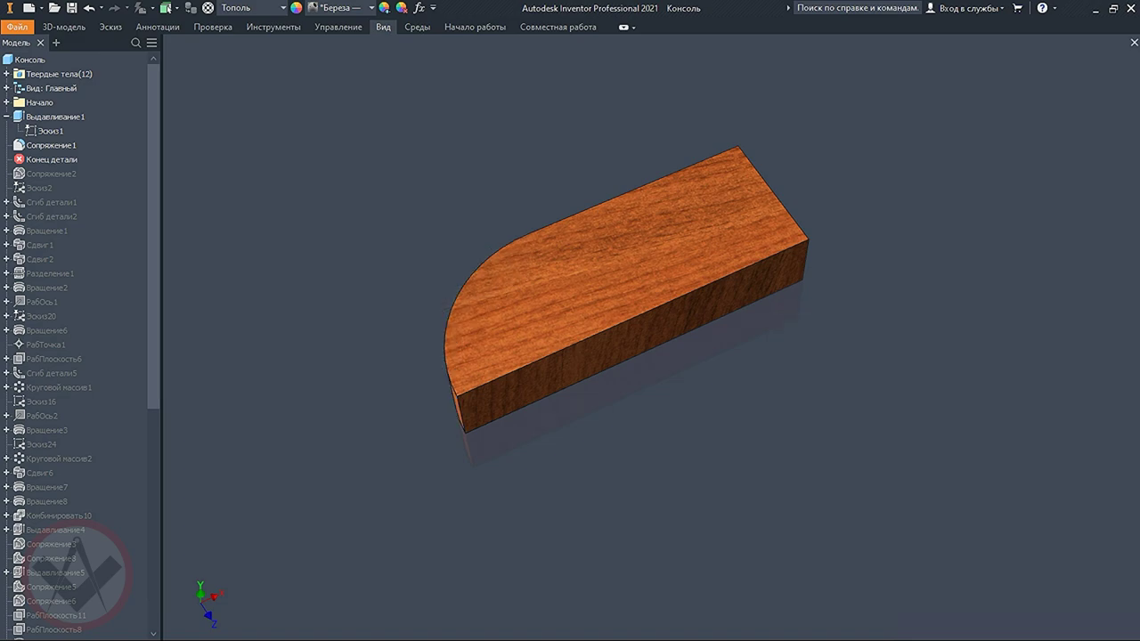
{"action": "double_click", "coordinate": [52, 172]}
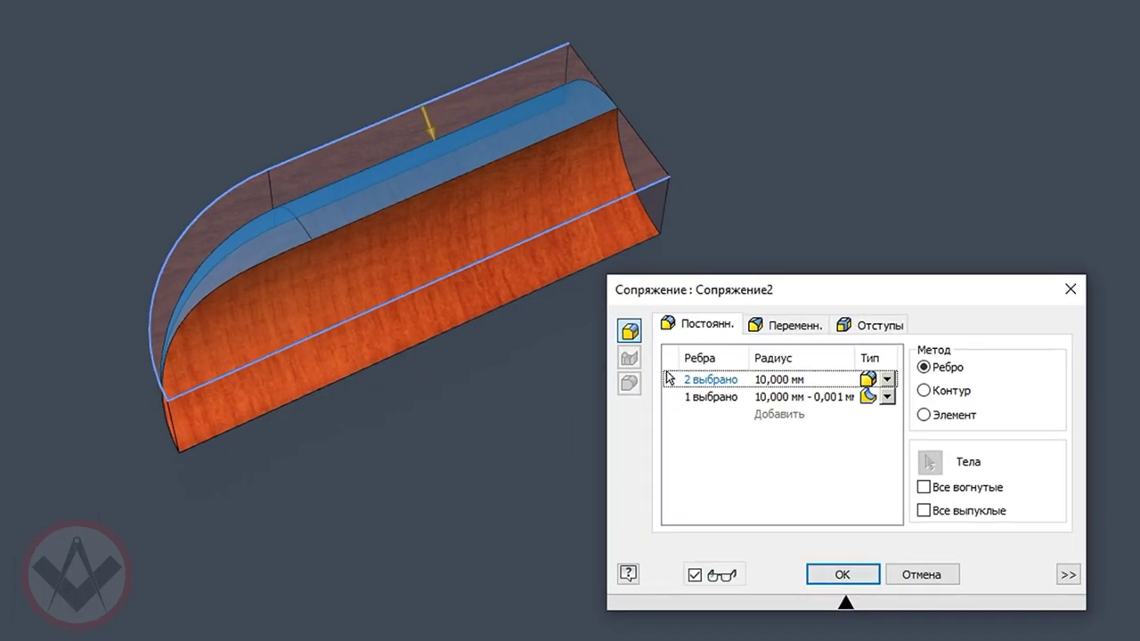
{"action": "key", "text": "Return"}
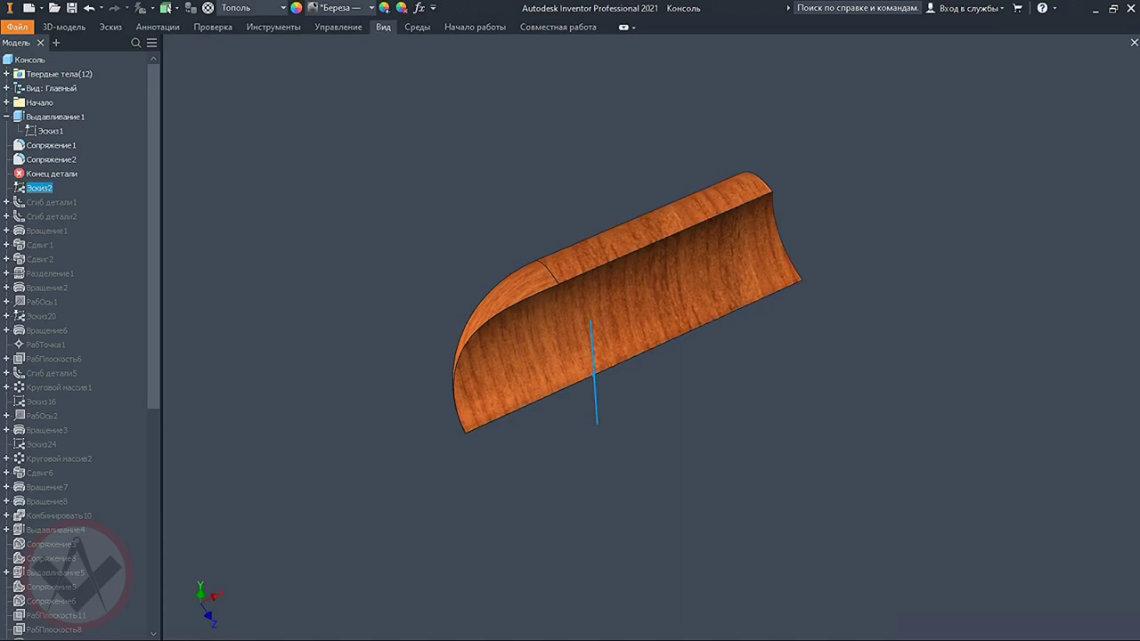
Step: Review the two Bend Part features that curl the block into a volute spiral, then open Вращение1
{"action": "double_click", "coordinate": [50, 203]}
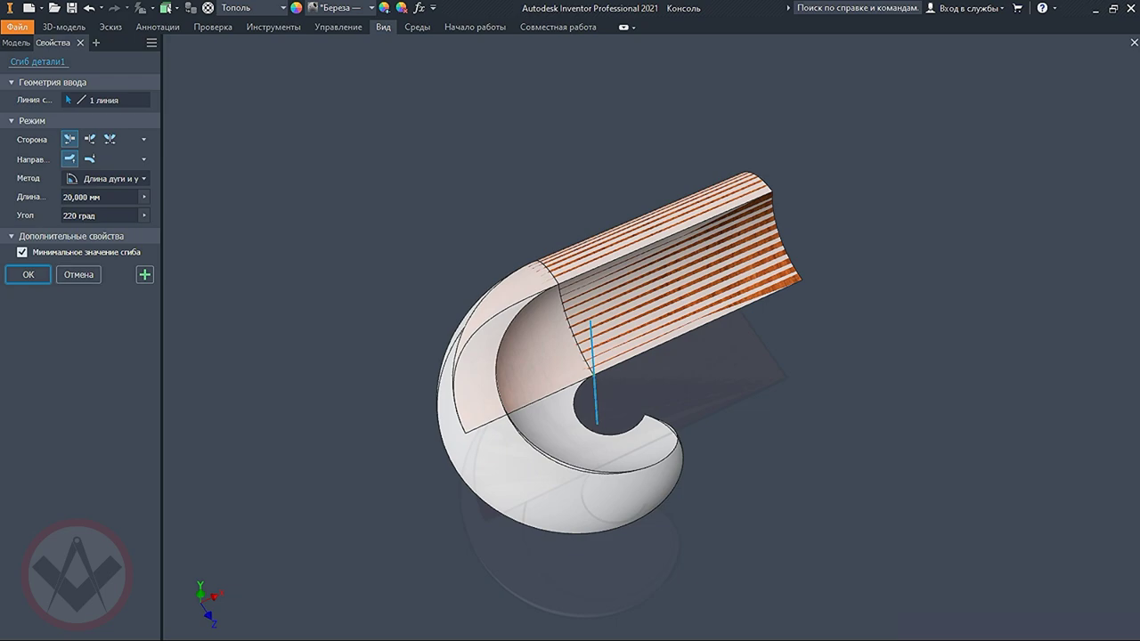
{"action": "key", "text": "Escape"}
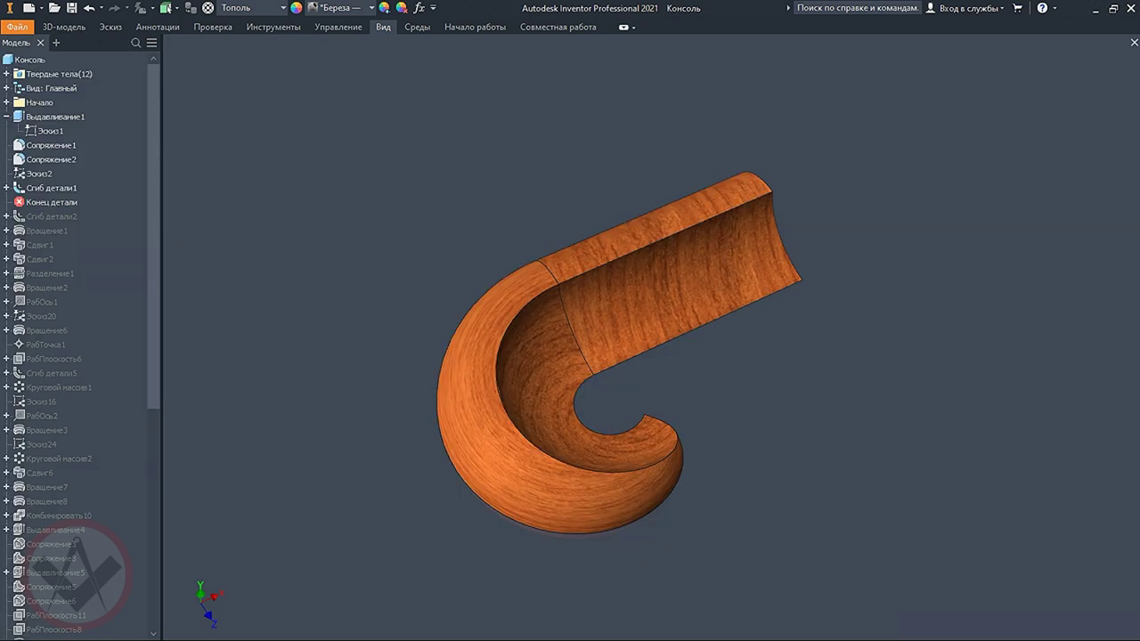
{"action": "double_click", "coordinate": [51, 216]}
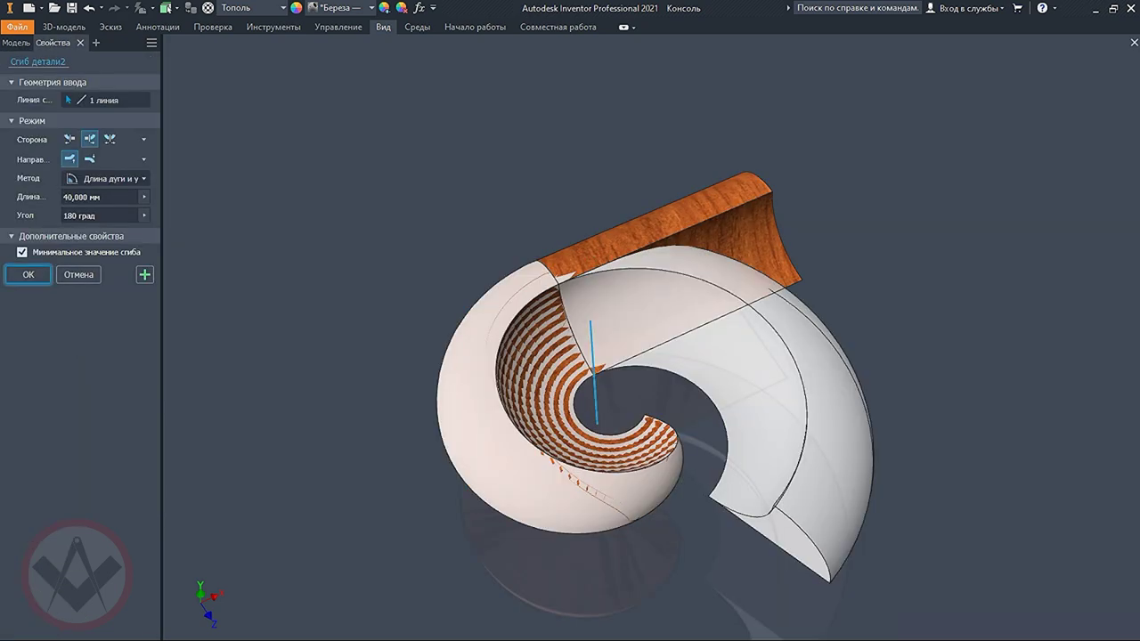
{"action": "key", "text": "Return"}
{"action": "middle_click_drag", "start_coordinate": [531, 418], "coordinate": [542, 307]}
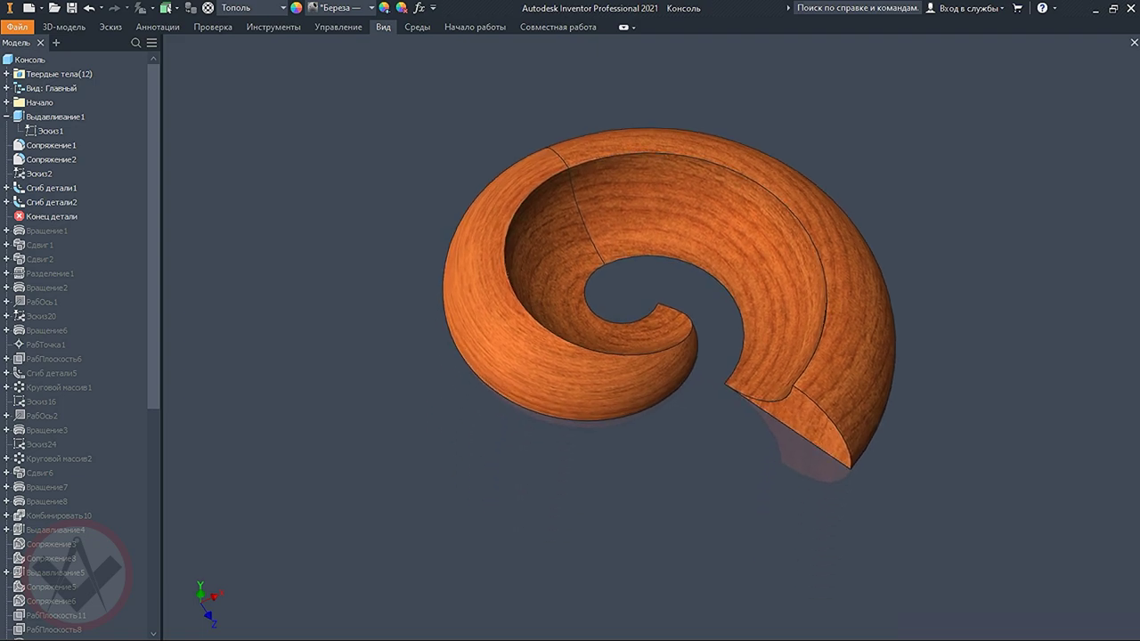
{"action": "double_click", "coordinate": [46, 231]}
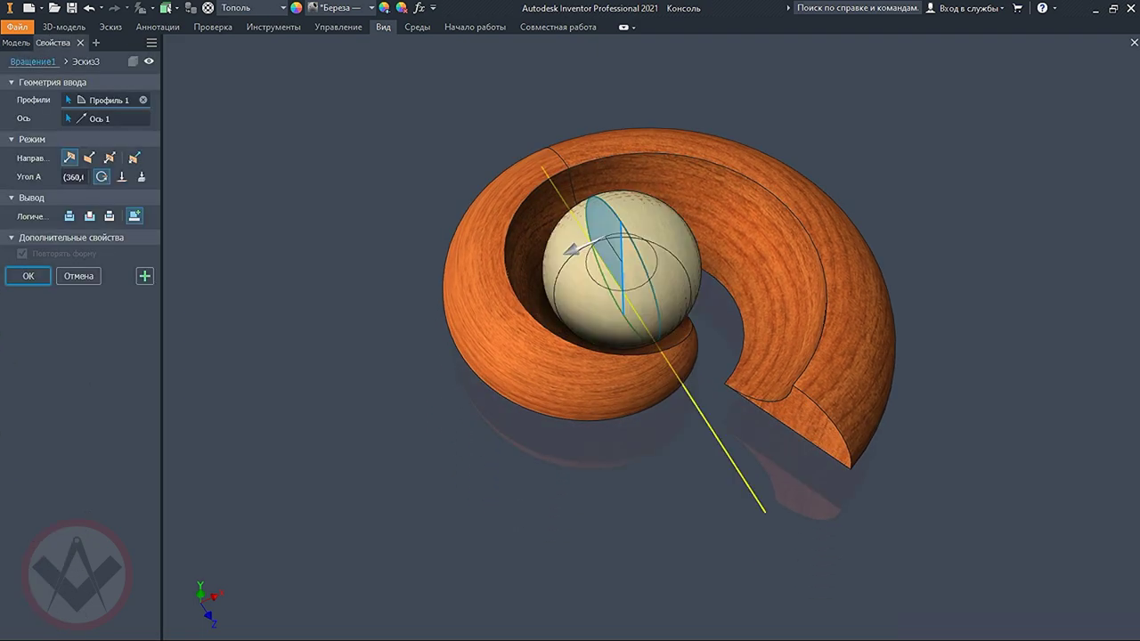
Step: Keep the revolved centre sphere and review Сдвиг1, the first swept spiral rib
{"action": "key", "text": "Return"}
{"action": "left_click", "coordinate": [6, 245]}
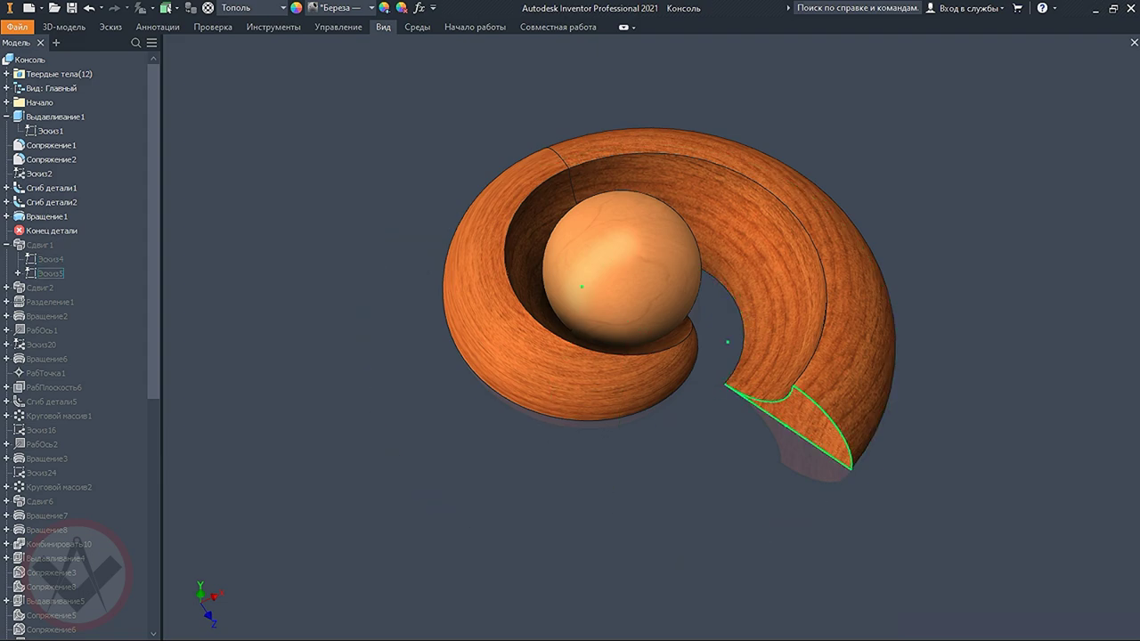
{"action": "double_click", "coordinate": [40, 245]}
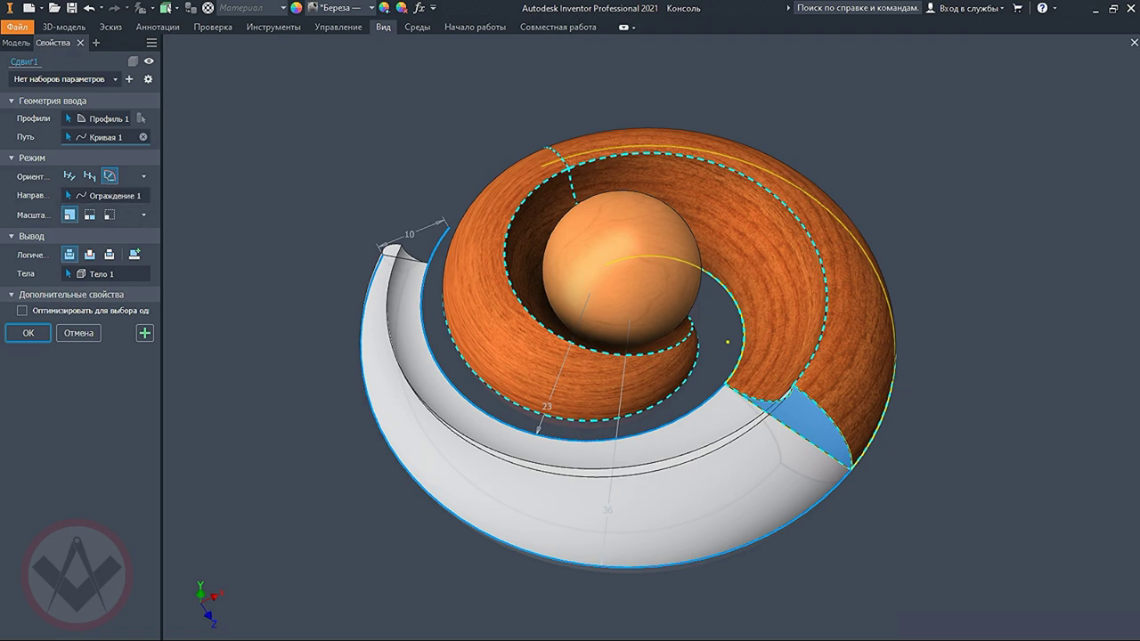
{"action": "key", "text": "Return"}
Step: Apply Сдвиг2, the sweep forming the long curved arm
{"action": "scroll", "coordinate": [576, 480], "scroll_direction": "up", "scroll_amount": 2}
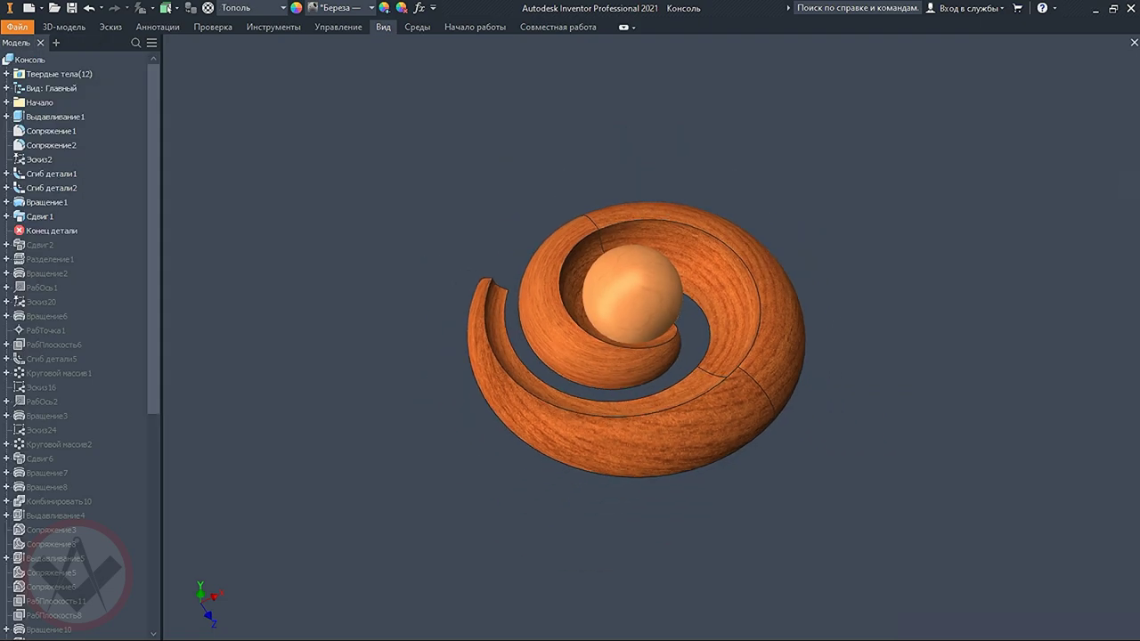
{"action": "scroll", "coordinate": [576, 480], "scroll_direction": "up", "scroll_amount": 2}
{"action": "scroll", "coordinate": [577, 480], "scroll_direction": "up", "scroll_amount": 2}
{"action": "scroll", "coordinate": [592, 440], "scroll_direction": "up", "scroll_amount": 1}
{"action": "scroll", "coordinate": [592, 440], "scroll_direction": "up", "scroll_amount": 1}
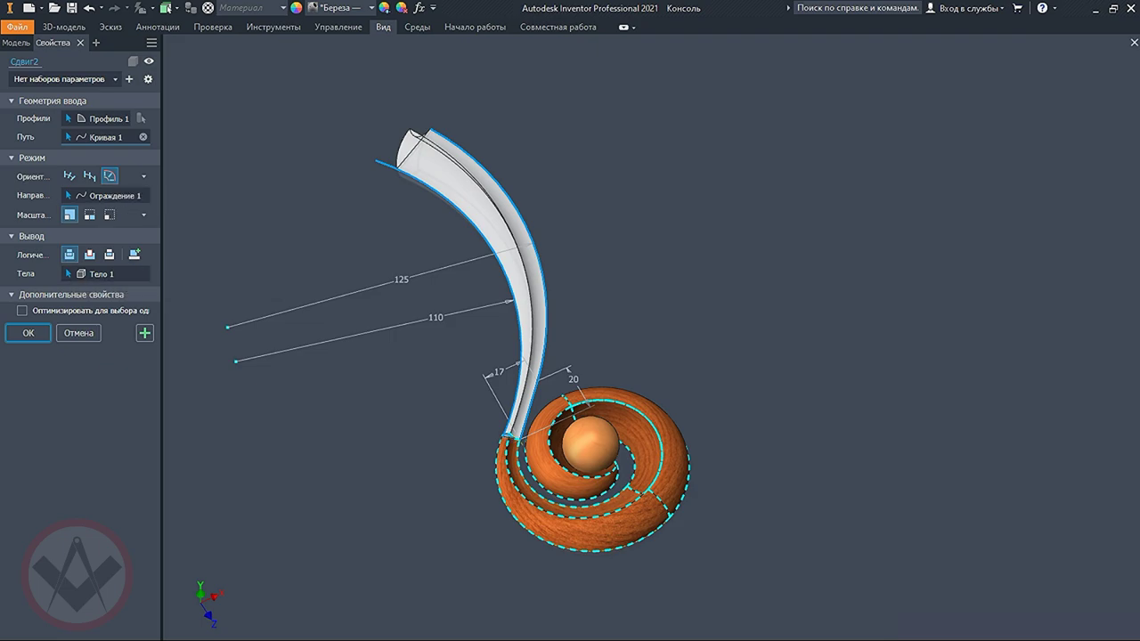
{"action": "key", "text": "Return"}
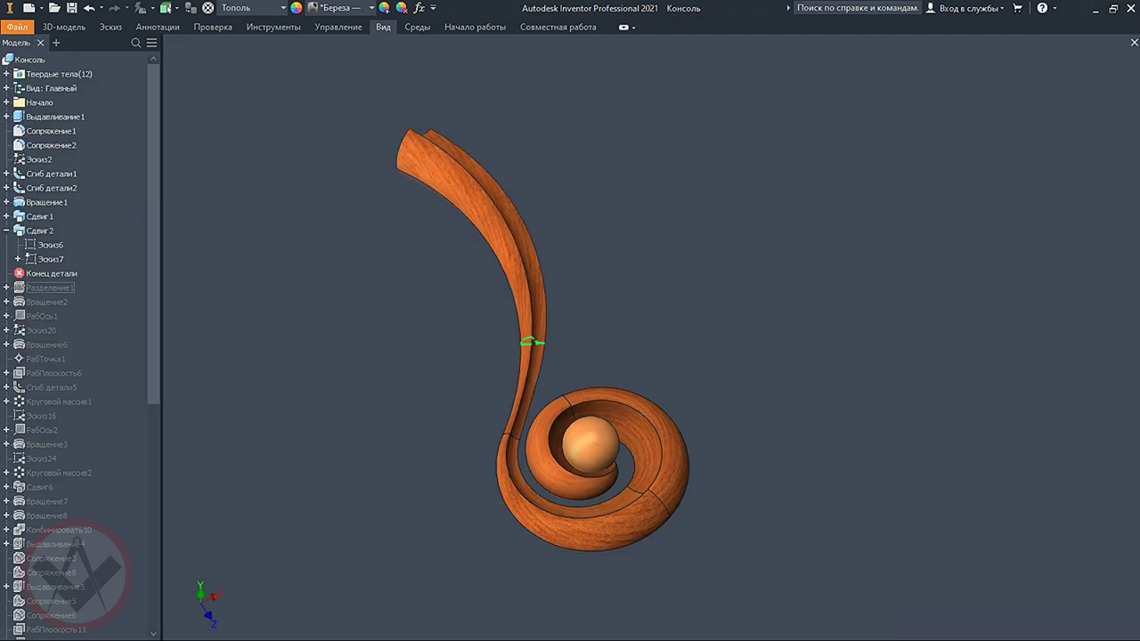
Step: Review the Разделение1 split and the Вращение2 tip bead, then zoom out to the whole part
{"action": "double_click", "coordinate": [50, 288]}
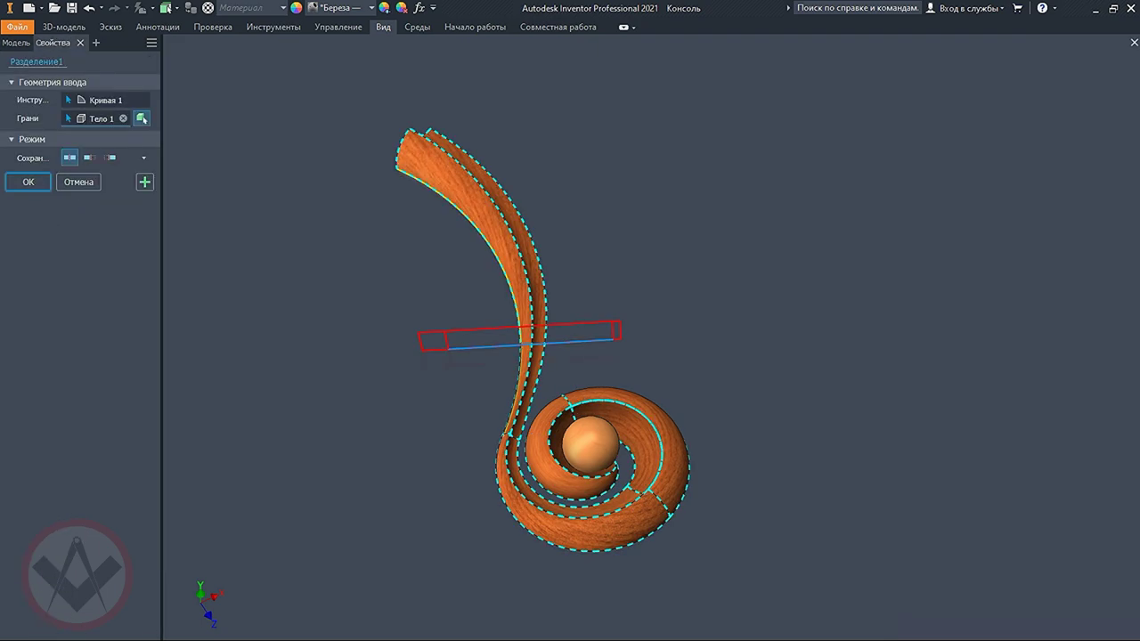
{"action": "key", "text": "Return"}
{"action": "scroll", "coordinate": [401, 156], "scroll_direction": "up", "scroll_amount": 3}
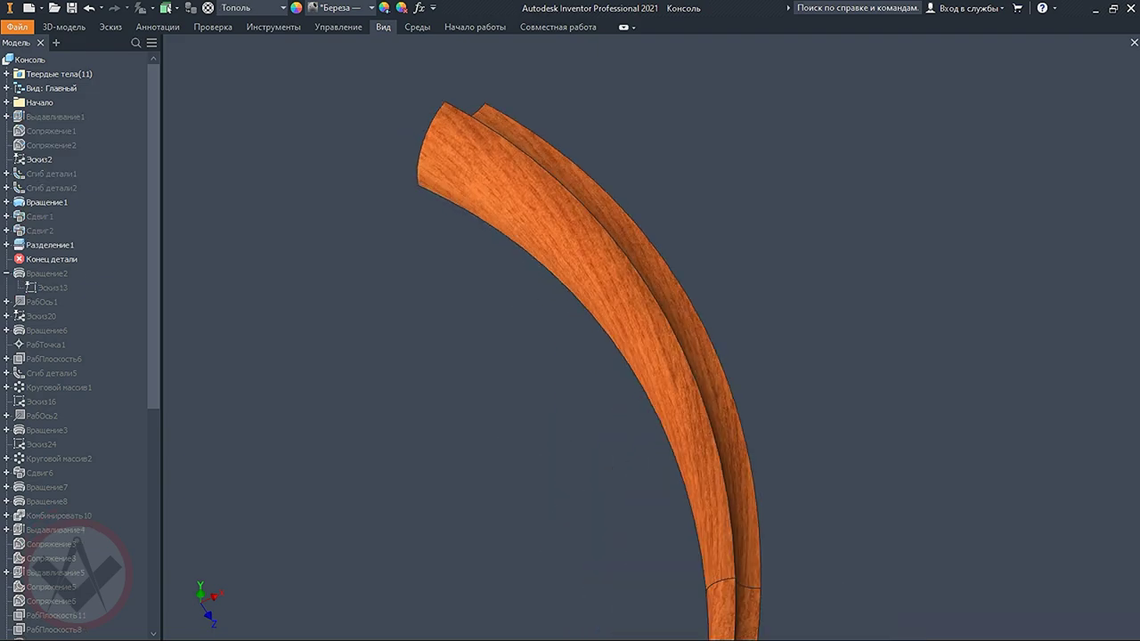
{"action": "scroll", "coordinate": [401, 155], "scroll_direction": "up", "scroll_amount": 3}
{"action": "scroll", "coordinate": [401, 156], "scroll_direction": "up", "scroll_amount": 3}
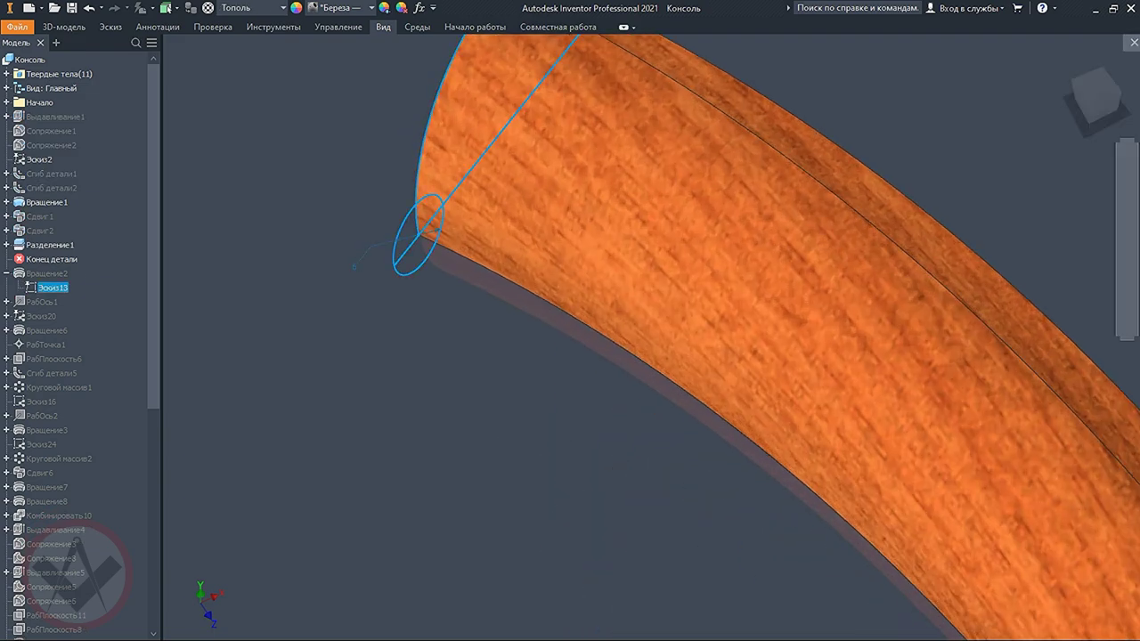
{"action": "double_click", "coordinate": [46, 274]}
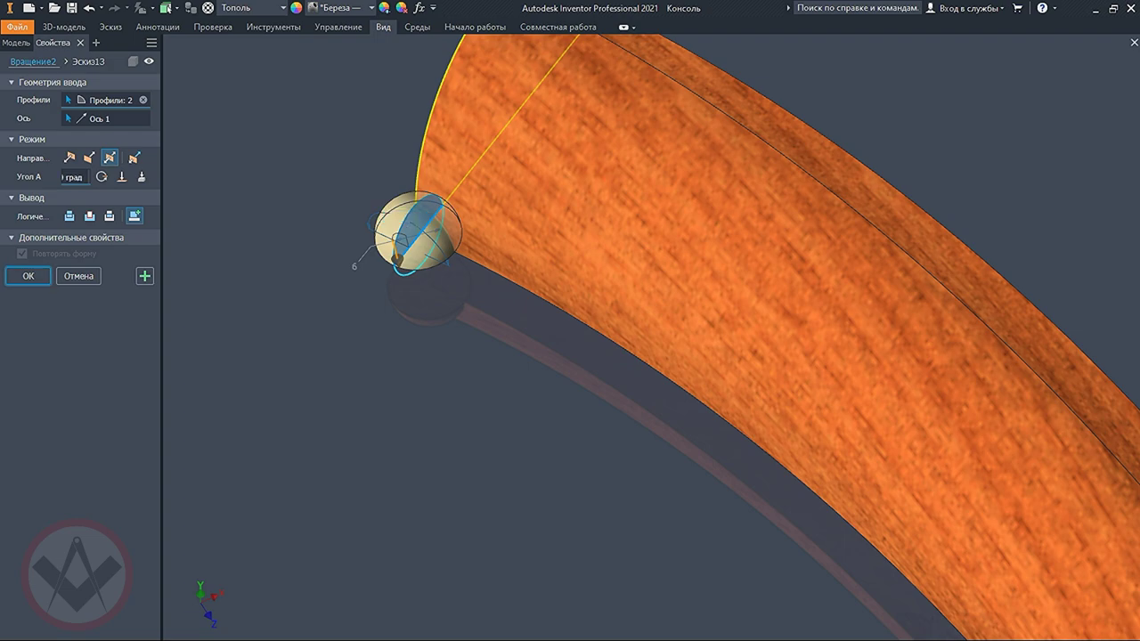
{"action": "key", "text": "Return"}
{"action": "key", "text": "F6"}
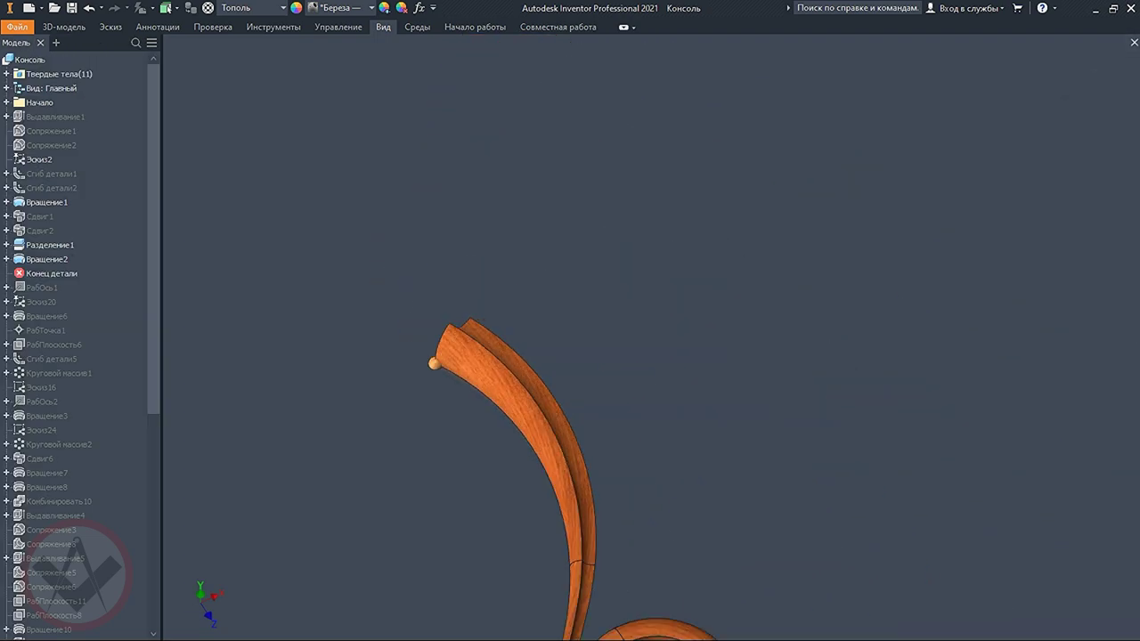
Step: Revolve the Эскиз21 circles 180° into a row of solid spheres
{"action": "left_click", "coordinate": [51, 330]}
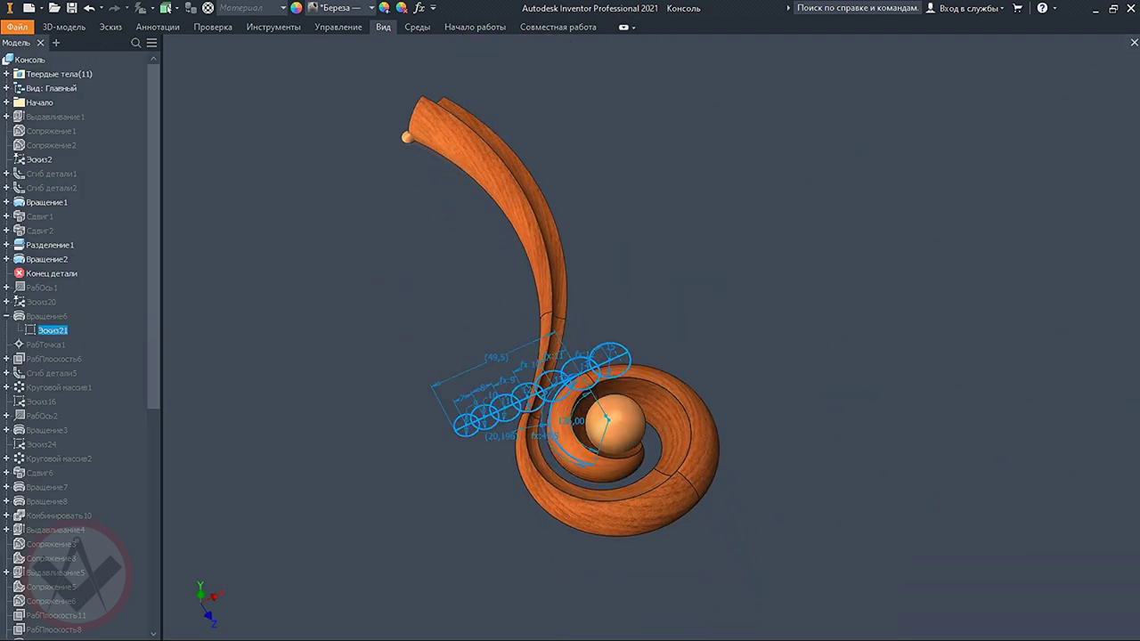
{"action": "key", "text": "End"}
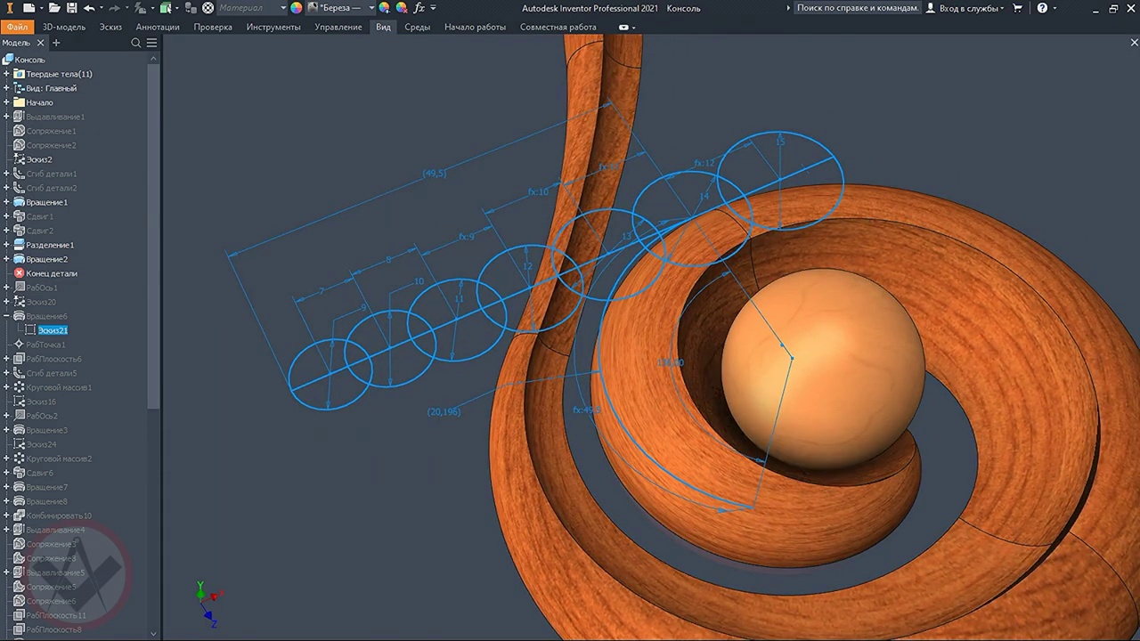
{"action": "key", "text": "r"}
{"action": "key", "text": "Return"}
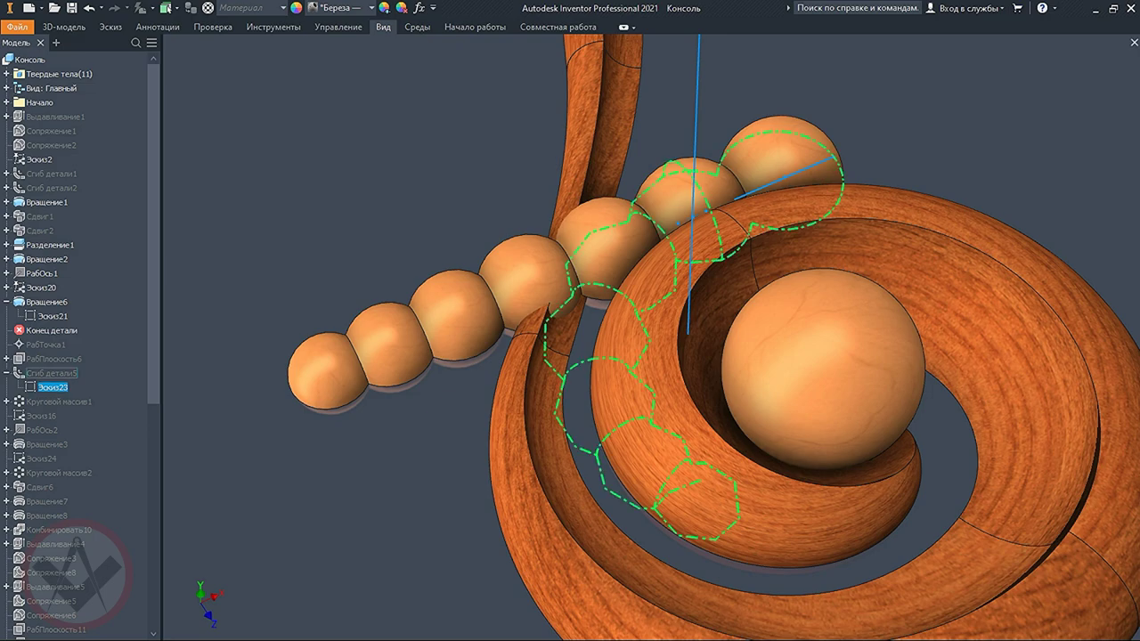
Step: Bend the sphere row around the volute ring with Сгиб детали5 and orbit out
{"action": "double_click", "coordinate": [52, 373]}
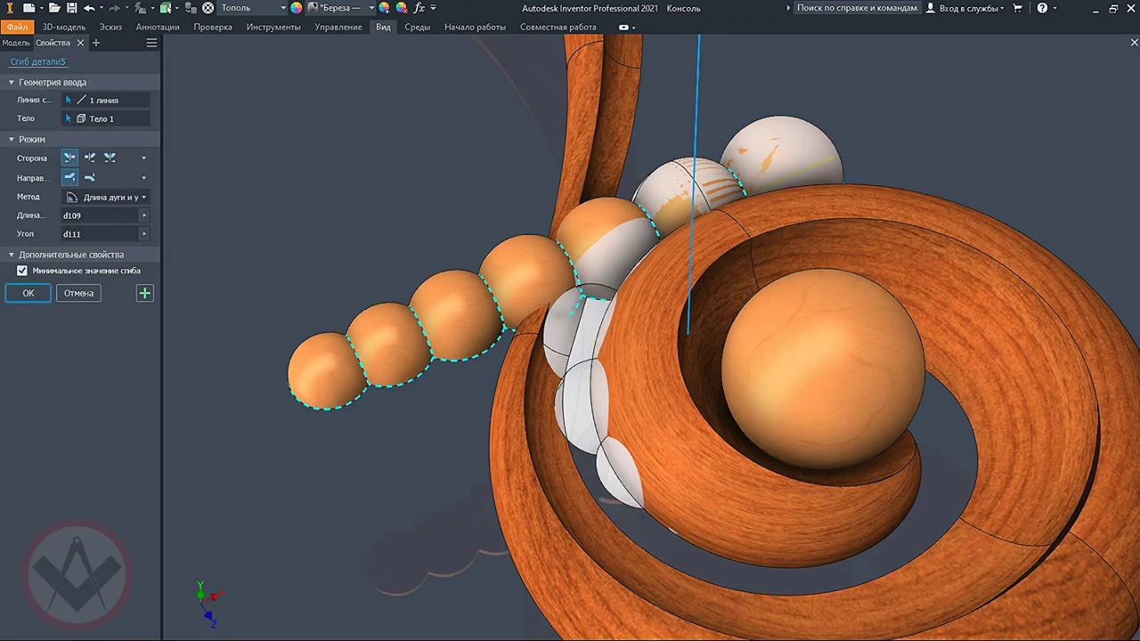
{"action": "key", "text": "Return"}
{"action": "scroll", "coordinate": [656, 337], "scroll_direction": "down", "scroll_amount": 5}
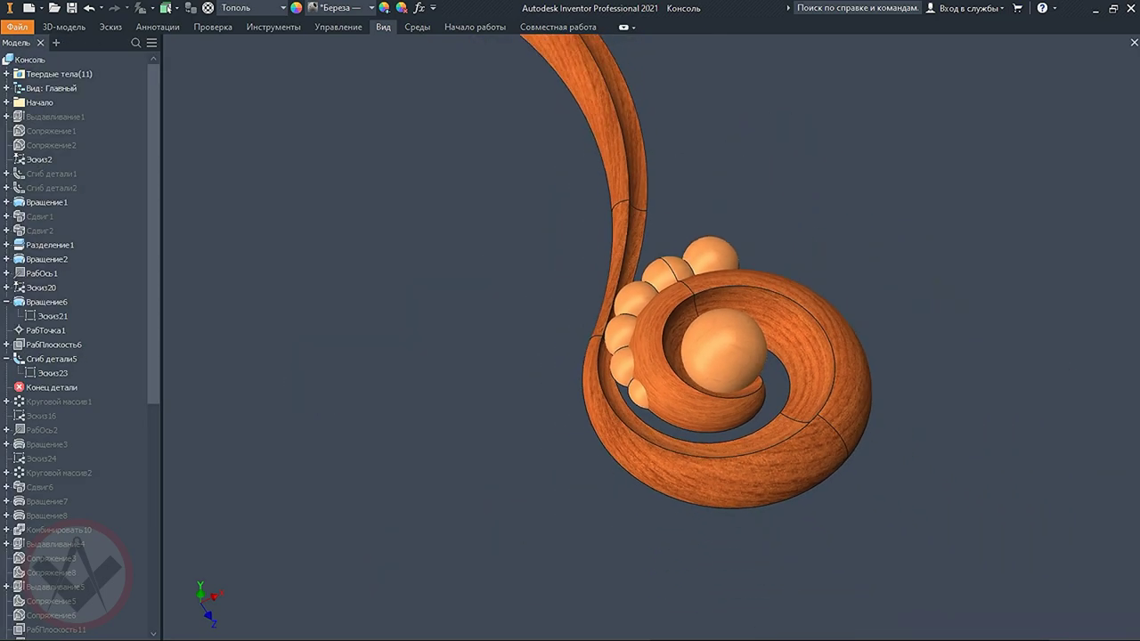
{"action": "middle_click_drag", "start_coordinate": [656, 337], "coordinate": [347, 367], "text": "shift"}
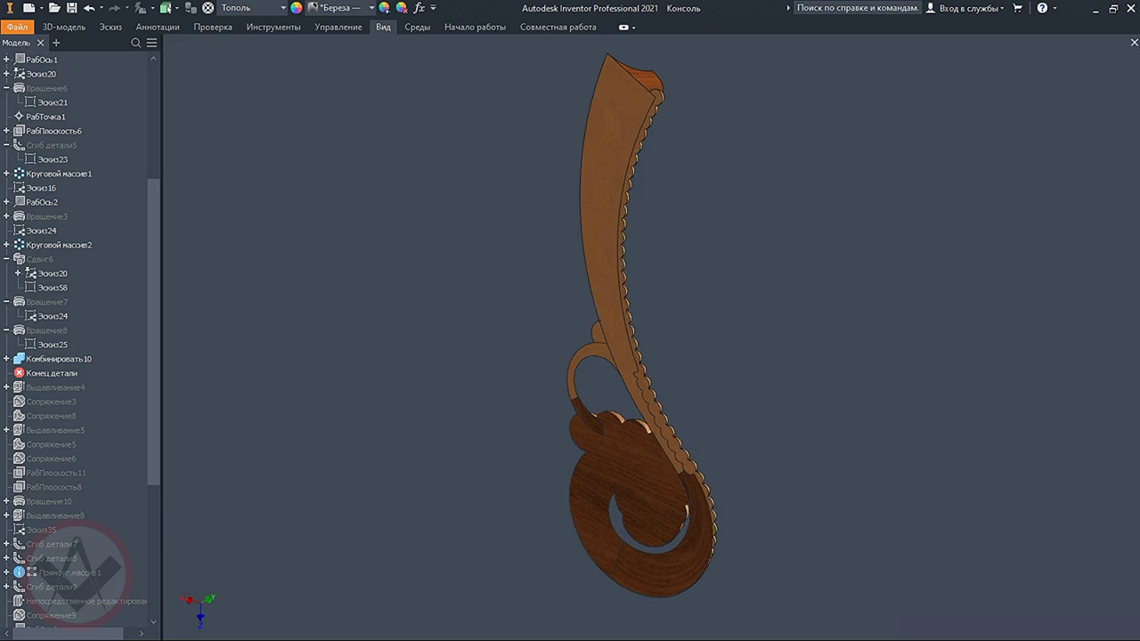
Step: Confirm the 10 mm Выдавливание5 body extrusion, roll End of Part past Сопряжение3, and apply the fillet
{"action": "double_click", "coordinate": [53, 388]}
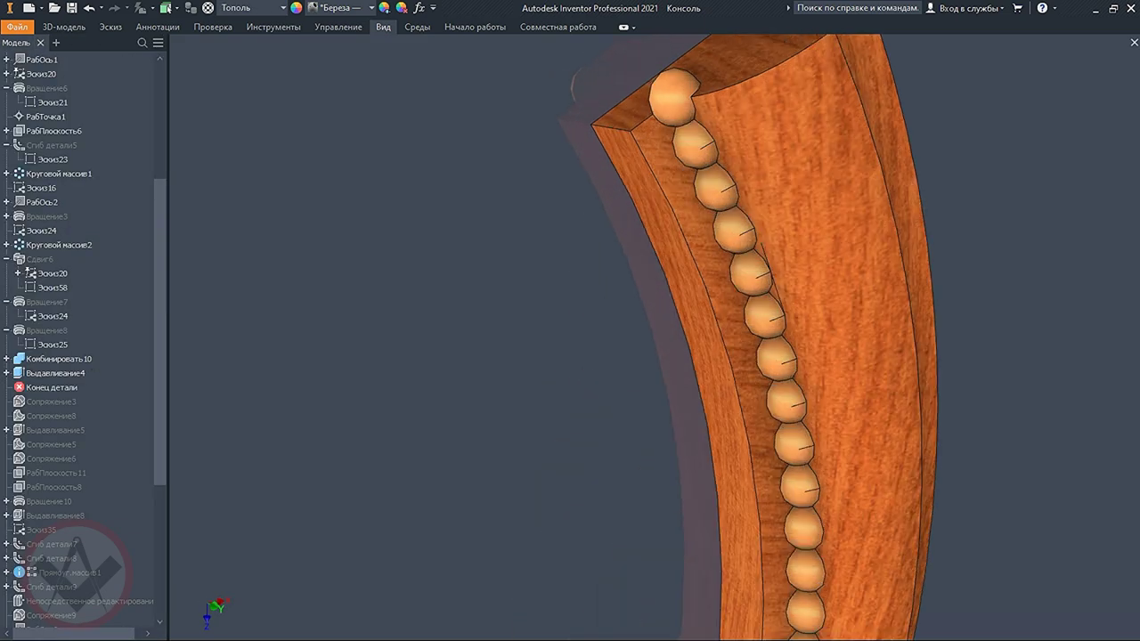
{"action": "left_click_drag", "start_coordinate": [52, 387], "coordinate": [52, 402]}
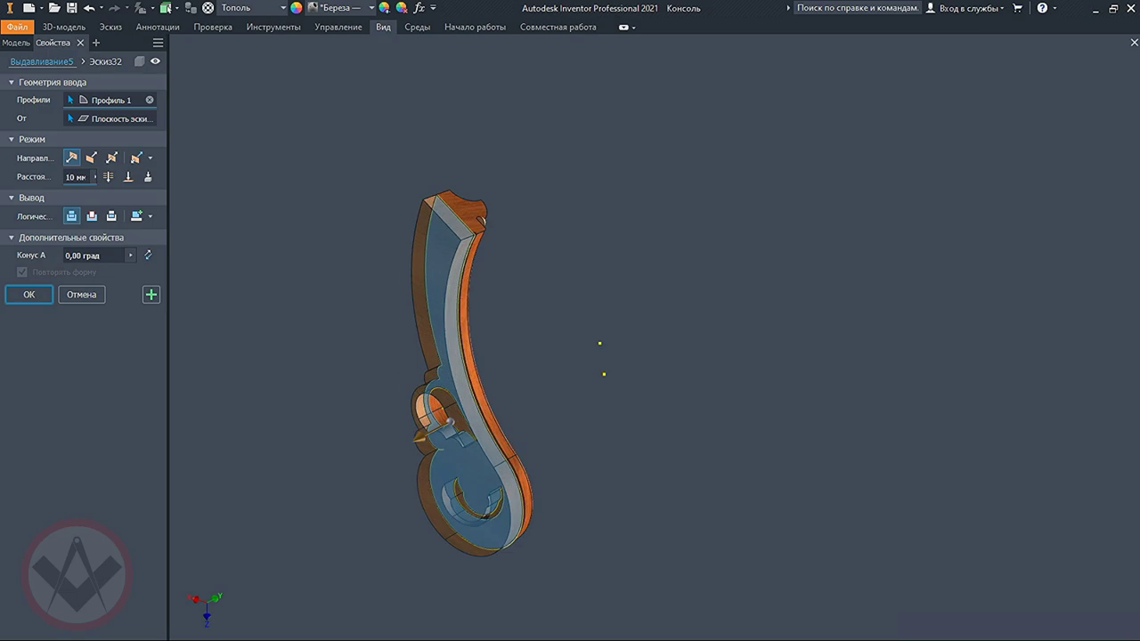
{"action": "key", "text": "Return"}
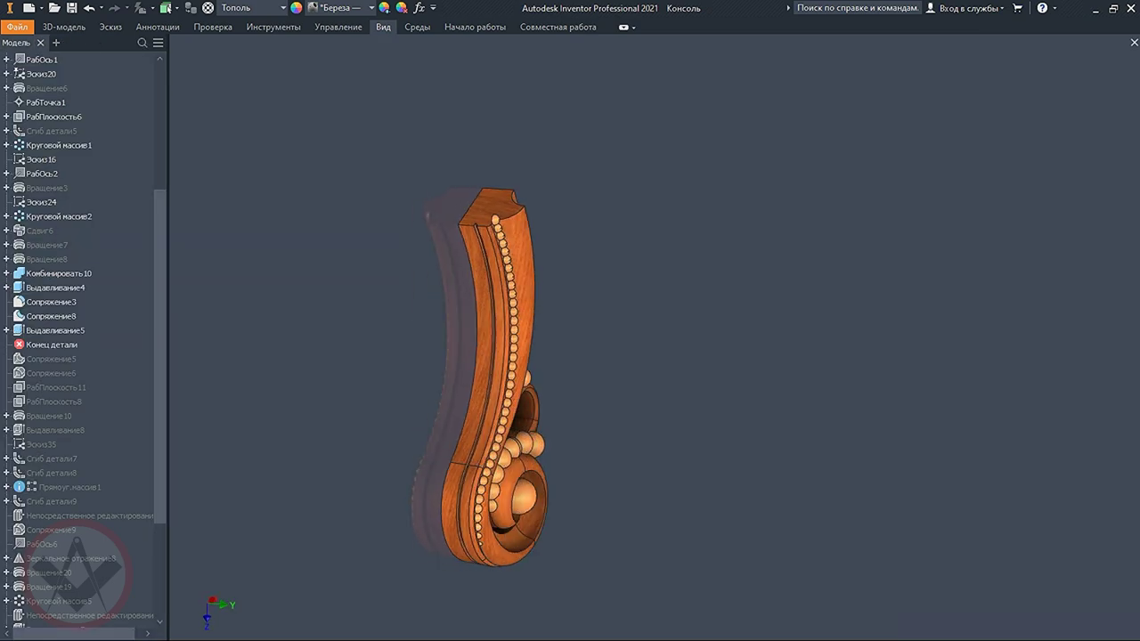
{"action": "key", "text": "Return"}
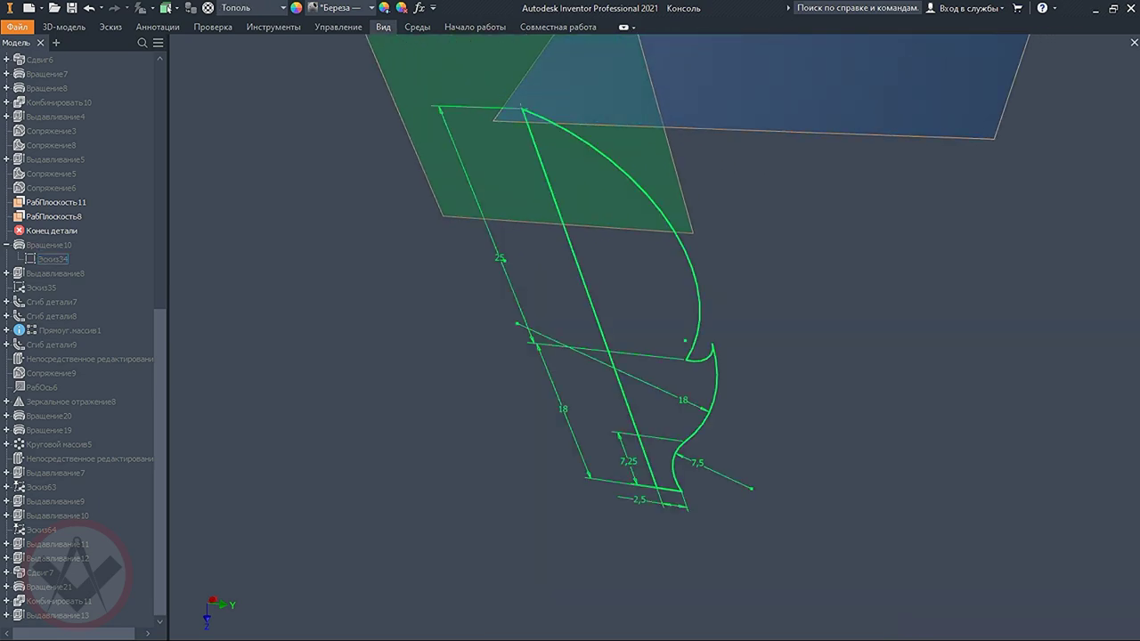
Step: Revolve and extrude the leaf 5 mm, bend it twice, pattern it, and bend the row 104 mm at 80°
{"action": "key", "text": "Return"}
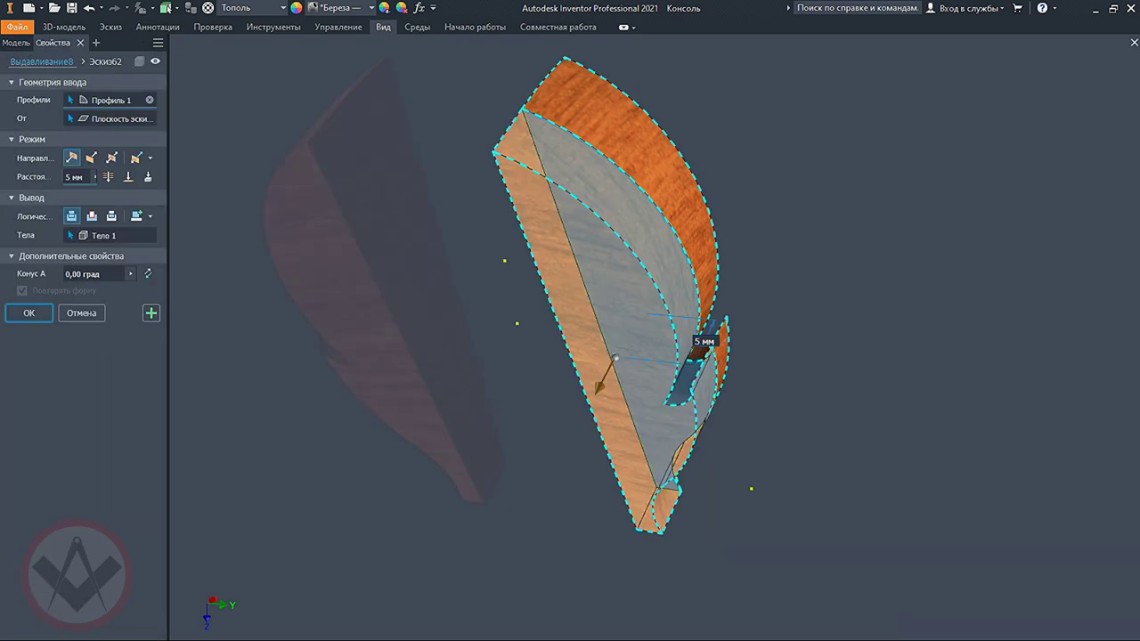
{"action": "key", "text": "Return"}
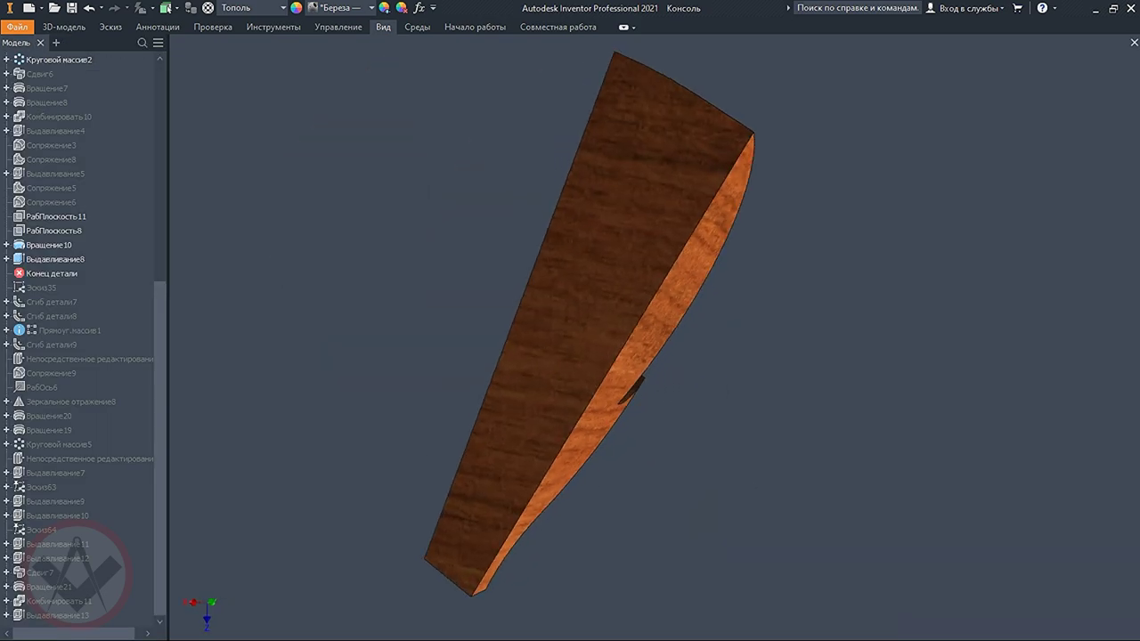
{"action": "key", "text": "Return"}
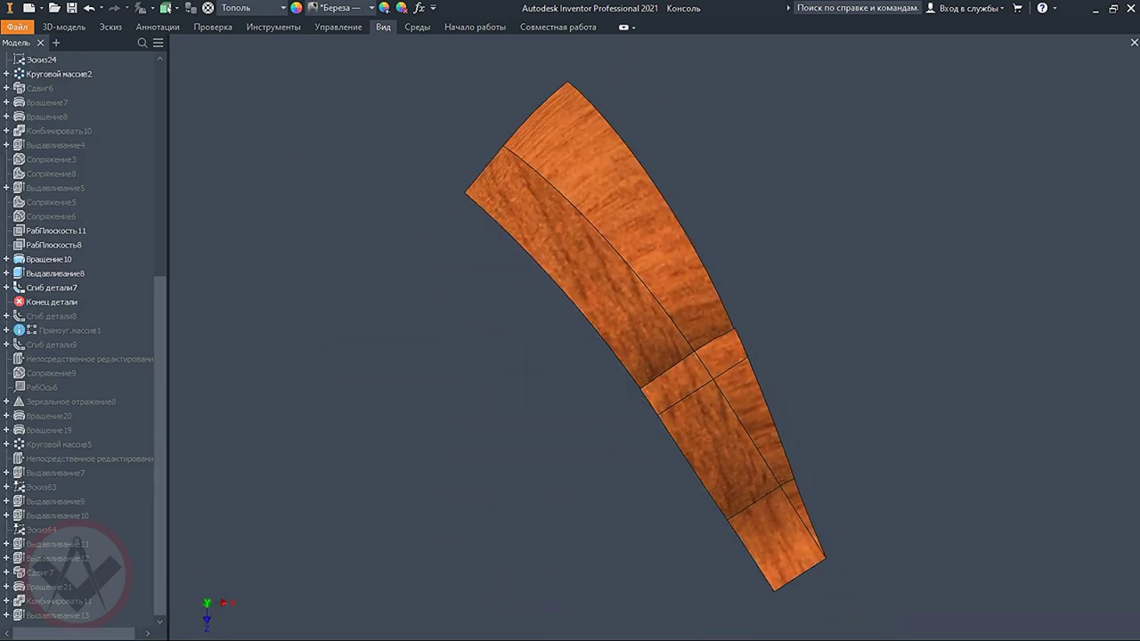
{"action": "key", "text": "Return"}
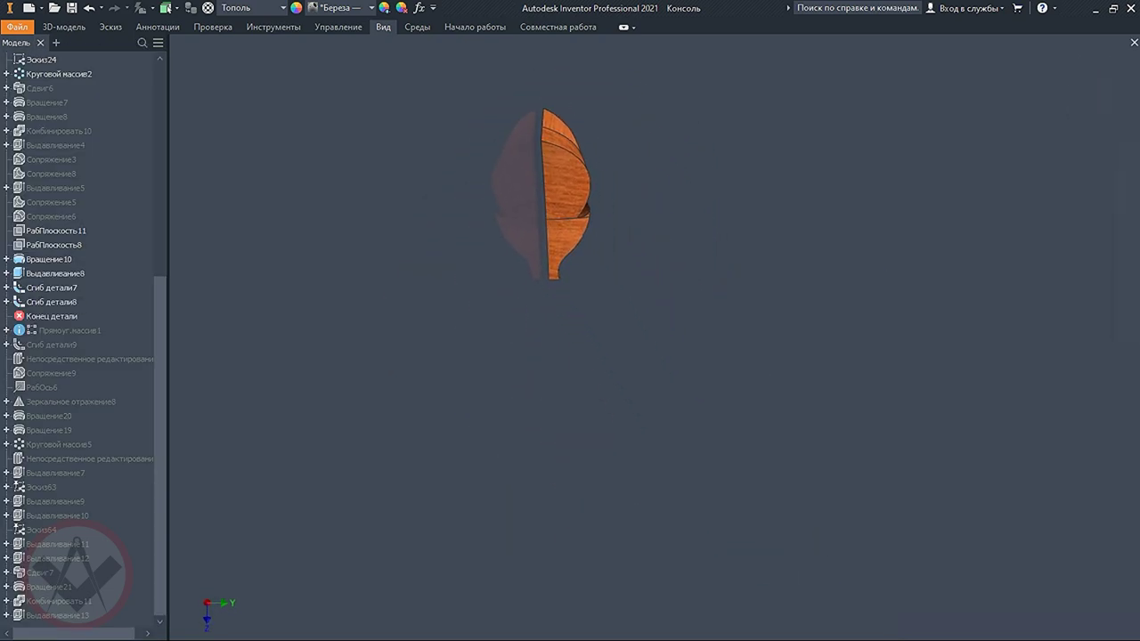
{"action": "key", "text": "Return"}
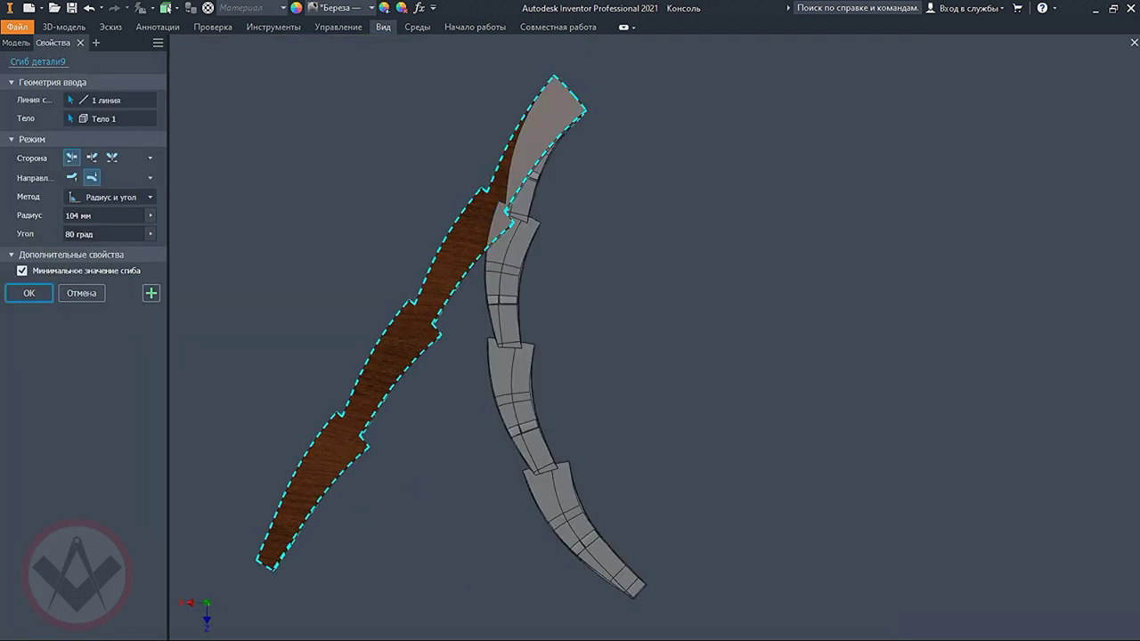
{"action": "key", "text": "Return"}
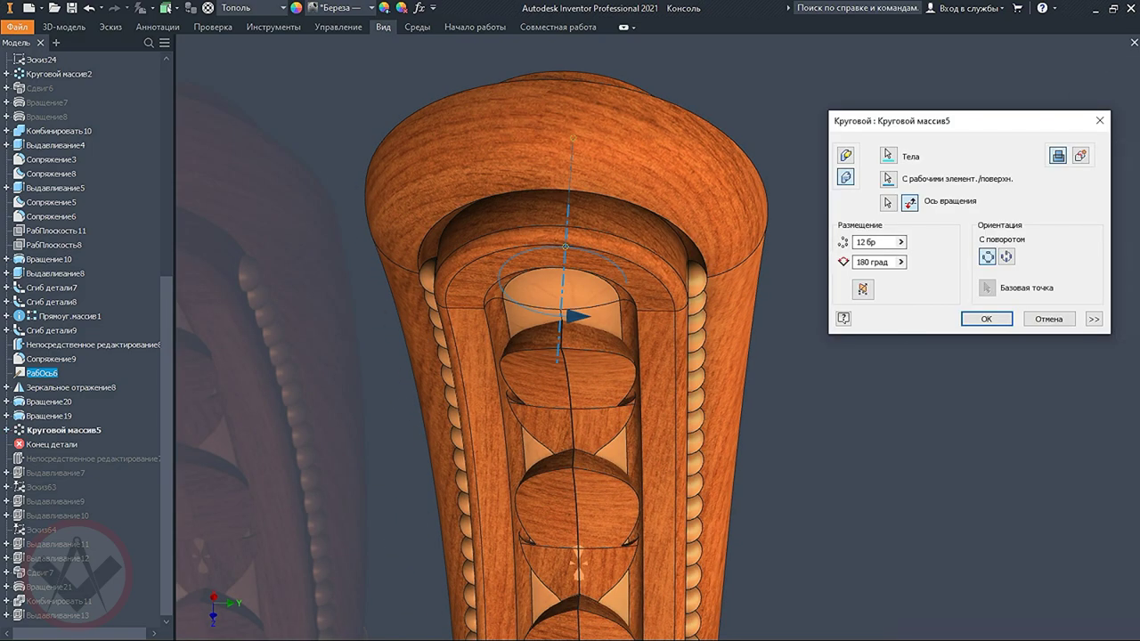
Step: Pattern the beads 12 times over 180°, sweep the base frame moulding, and extrude a 20 mm back panel
{"action": "key", "text": "Return"}
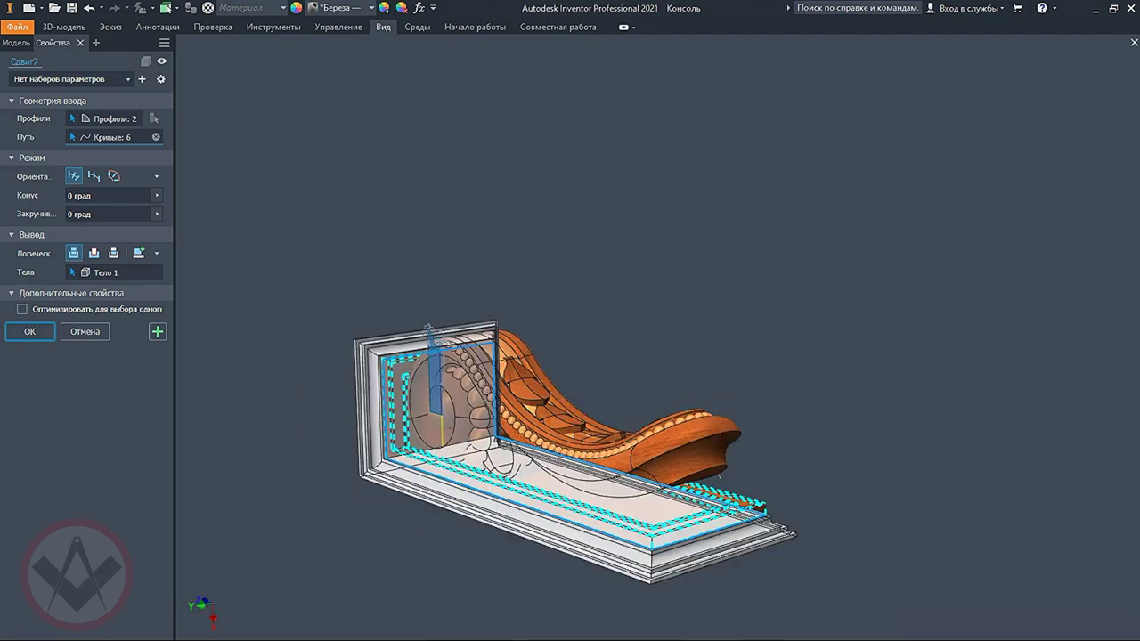
{"action": "key", "text": "Return"}
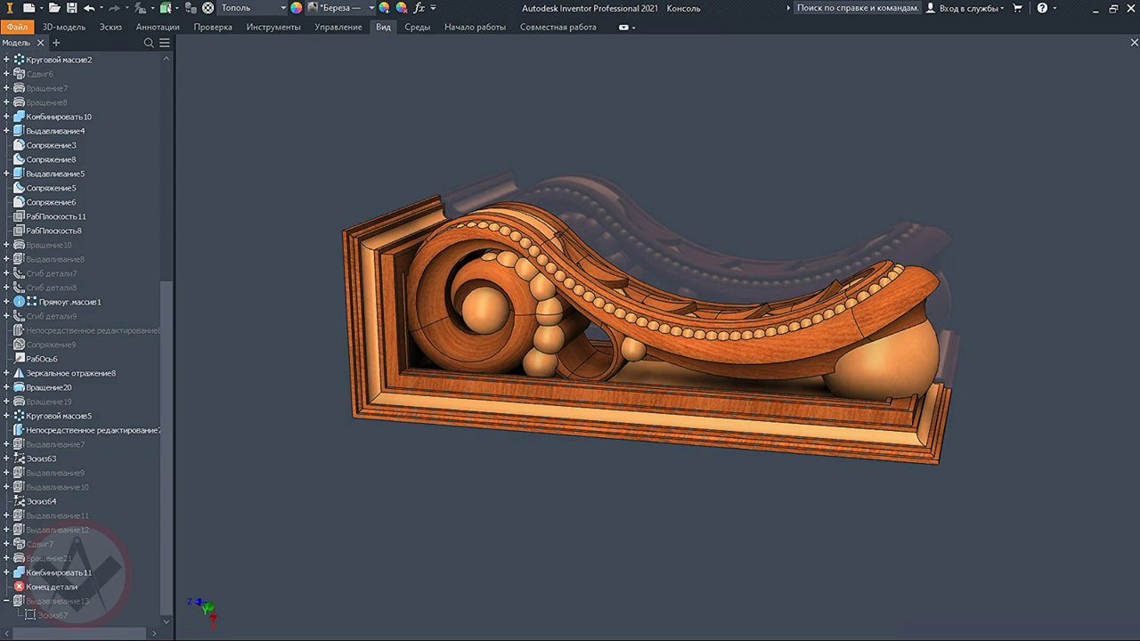
{"action": "key", "text": "e"}
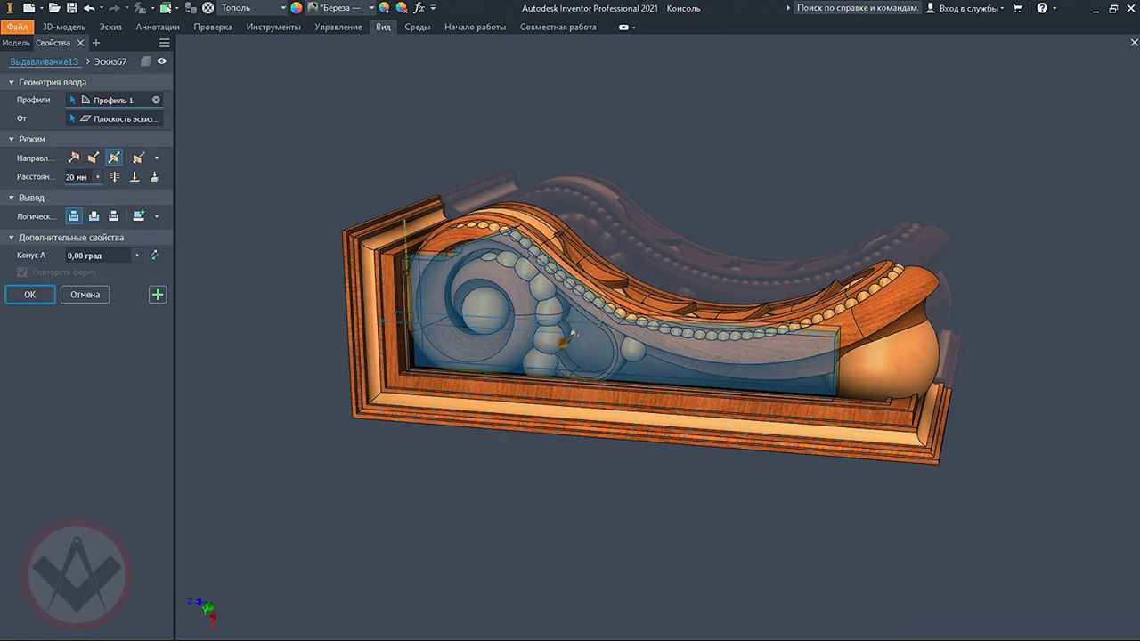
{"action": "key", "text": "Return"}
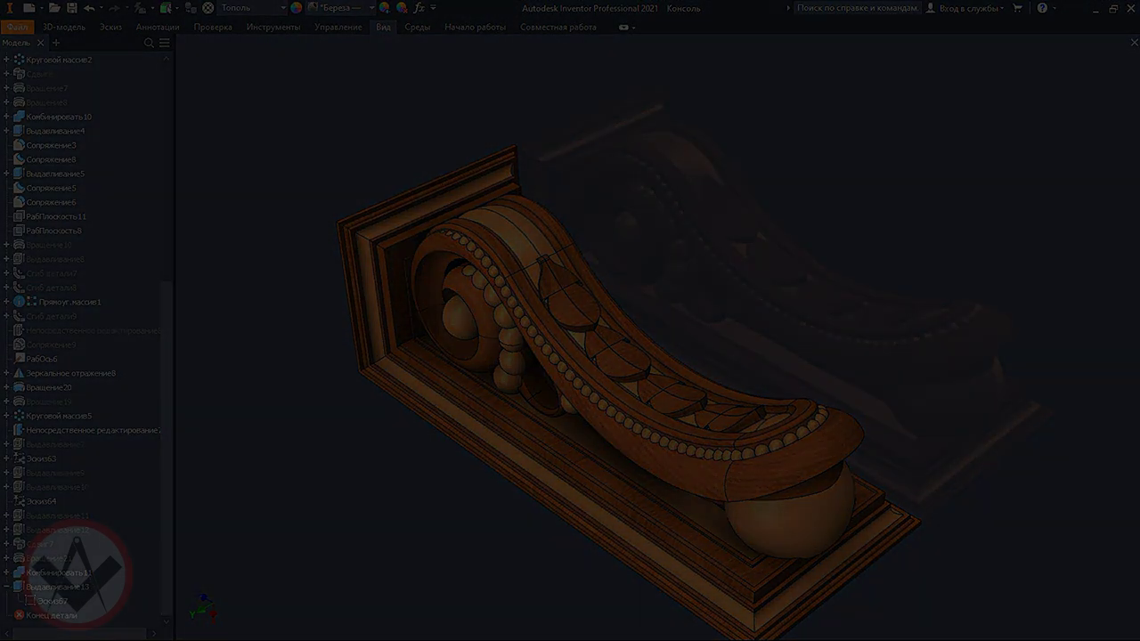